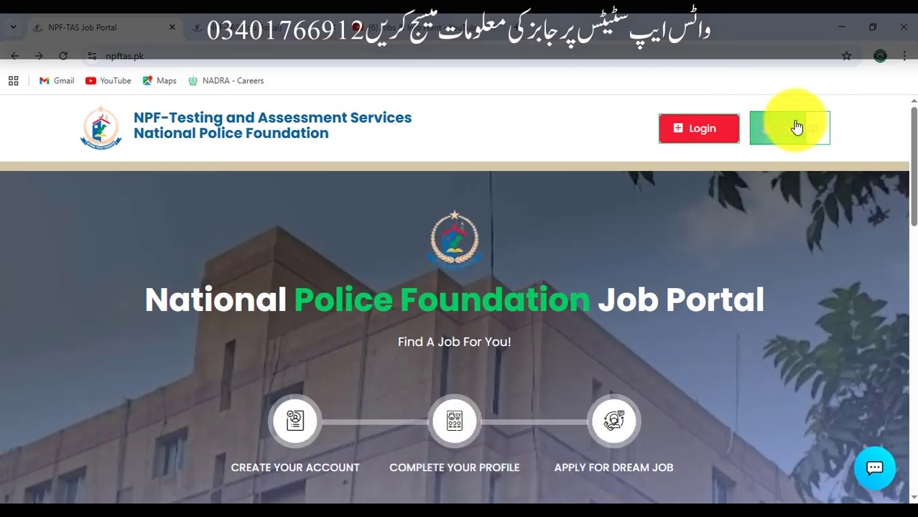
# Step: Review the sign-up form's CNIC, name, mobile number, email, password and terms agreement fields, down to the account creation option
pyautogui.scroll(-3, 556, 316)
pyautogui.scroll(-2, 556, 316)
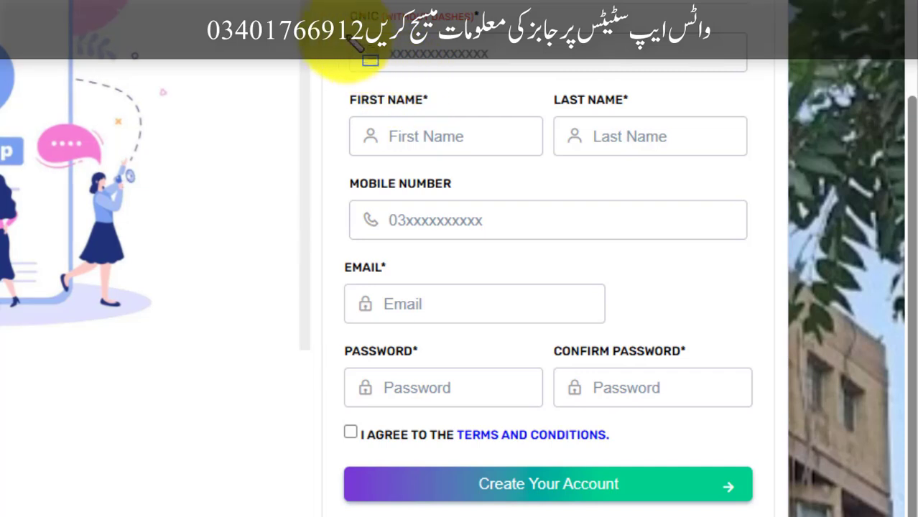
pyautogui.moveTo(347, 28)
pyautogui.mouseDown()
pyautogui.moveTo(539, 80)
pyautogui.moveTo(575, 70)
pyautogui.mouseUp()
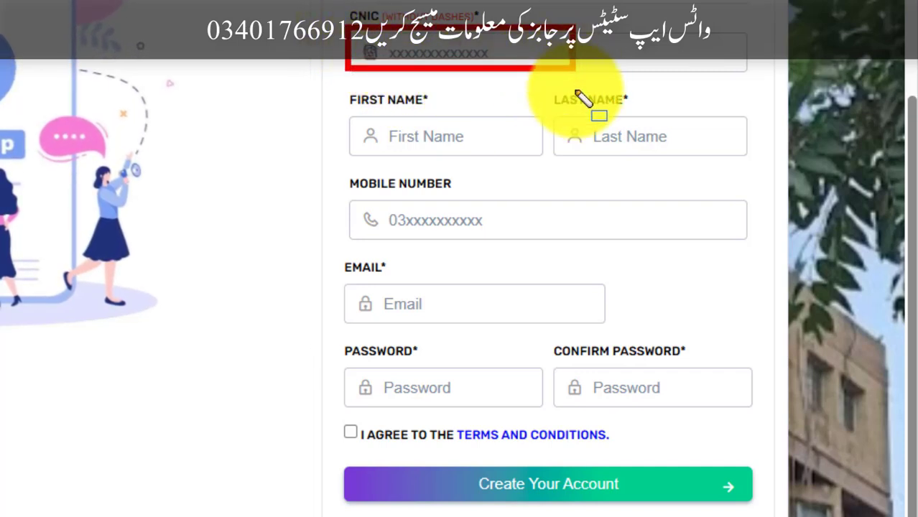
pyautogui.moveTo(350, 117); pyautogui.dragTo(532, 157)
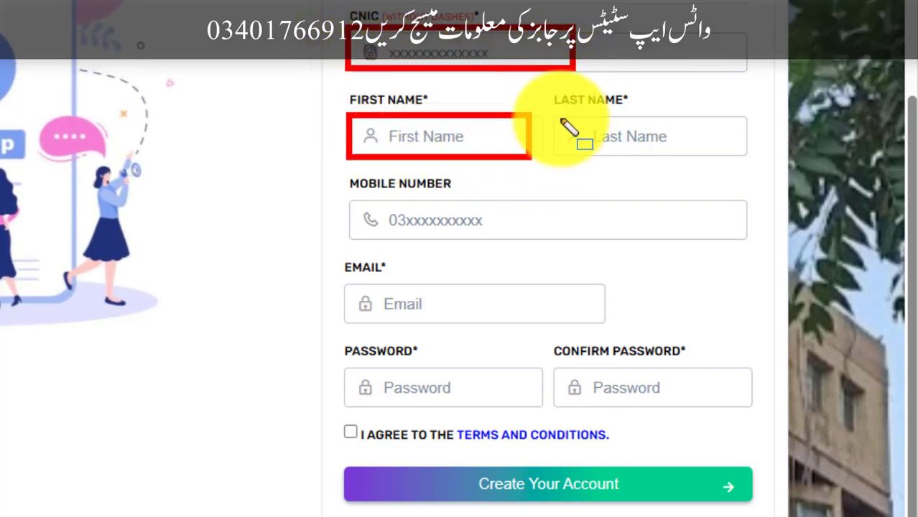
pyautogui.moveTo(557, 109)
pyautogui.mouseDown()
pyautogui.moveTo(656, 144)
pyautogui.moveTo(740, 153)
pyautogui.mouseUp()
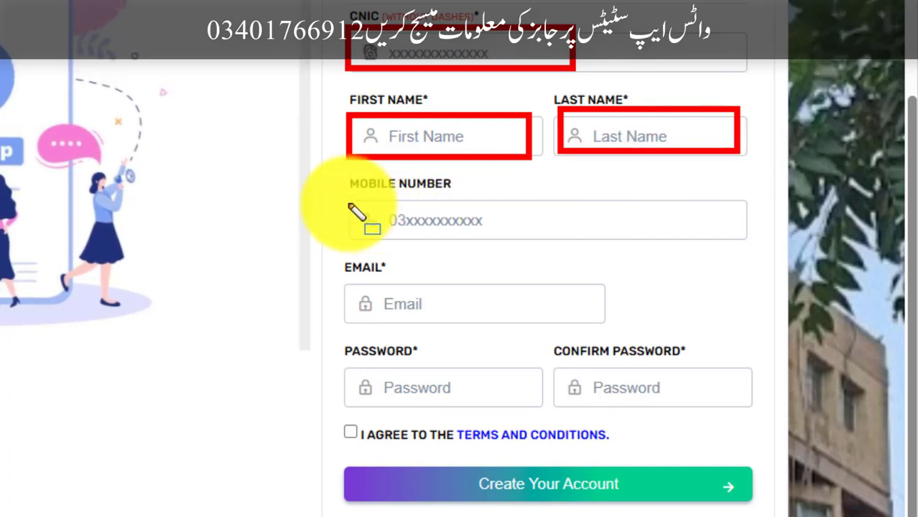
pyautogui.moveTo(347, 193)
pyautogui.mouseDown()
pyautogui.moveTo(386, 231)
pyautogui.moveTo(668, 245)
pyautogui.mouseUp()
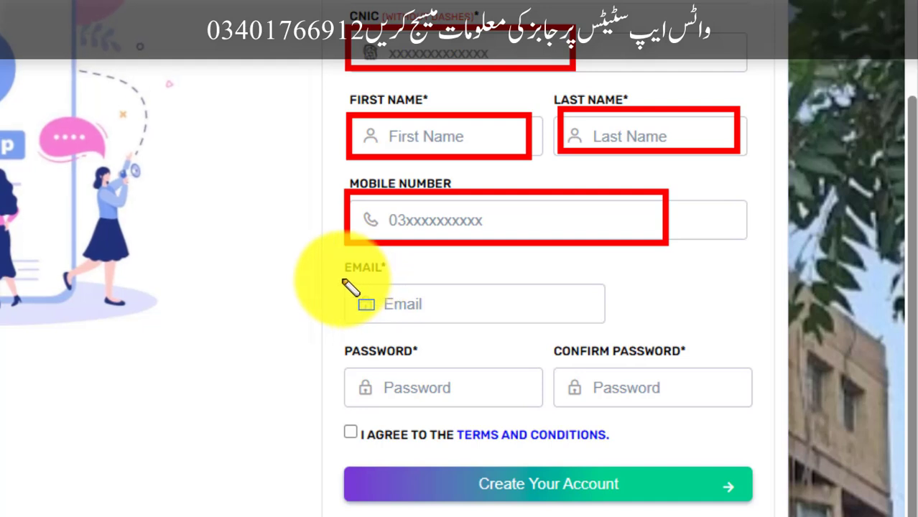
pyautogui.moveTo(340, 279); pyautogui.dragTo(622, 330)
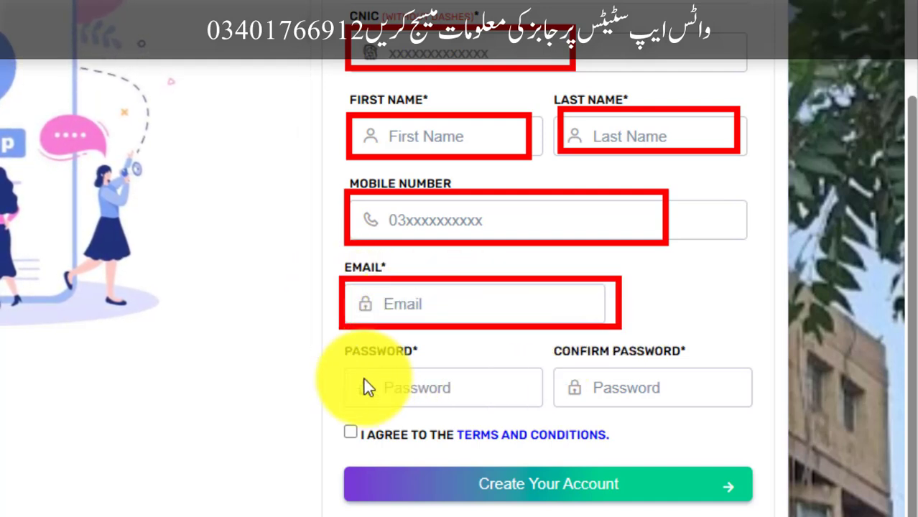
pyautogui.moveTo(345, 362)
pyautogui.mouseDown()
pyautogui.moveTo(441, 410)
pyautogui.moveTo(538, 411)
pyautogui.mouseUp()
pyautogui.moveTo(558, 366)
pyautogui.mouseDown()
pyautogui.moveTo(575, 379)
pyautogui.moveTo(753, 413)
pyautogui.mouseUp()
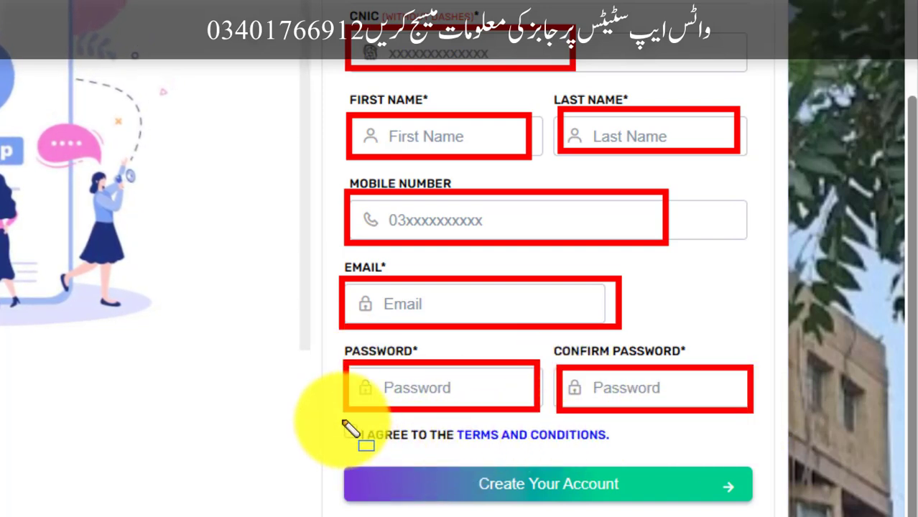
pyautogui.moveTo(341, 420); pyautogui.dragTo(366, 442)
pyautogui.moveTo(464, 458)
pyautogui.mouseDown()
pyautogui.moveTo(625, 494)
pyautogui.moveTo(645, 512)
pyautogui.mouseUp()
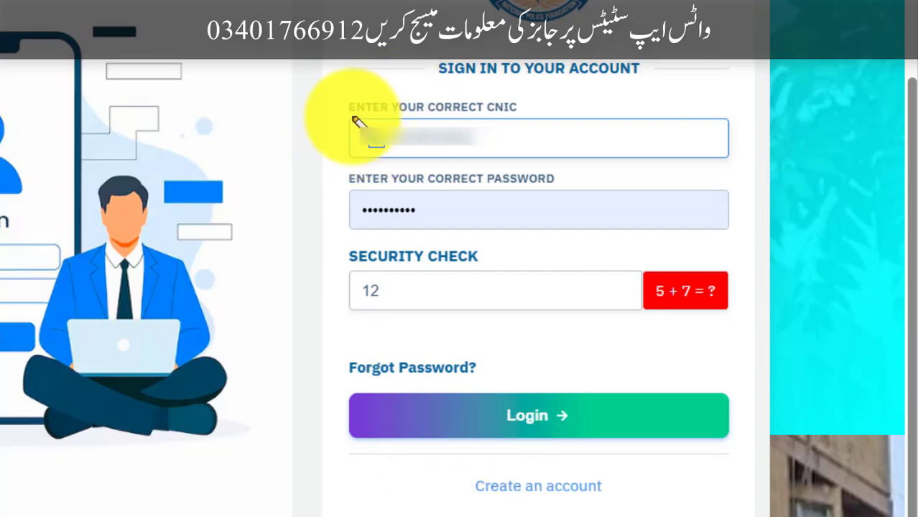
# Step: Check the filled-in CNIC, password and security check answer on the sign-in form and log in to the account
pyautogui.moveTo(349, 110)
pyautogui.mouseDown()
pyautogui.moveTo(406, 158)
pyautogui.moveTo(528, 159)
pyautogui.mouseUp()
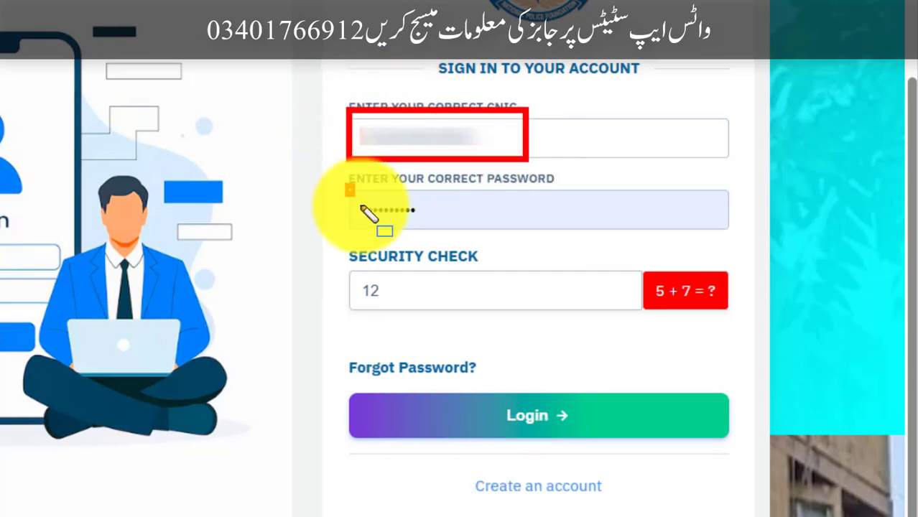
pyautogui.moveTo(359, 207); pyautogui.dragTo(521, 240)
pyautogui.moveTo(340, 272)
pyautogui.mouseDown()
pyautogui.moveTo(410, 295)
pyautogui.moveTo(503, 304)
pyautogui.mouseUp()
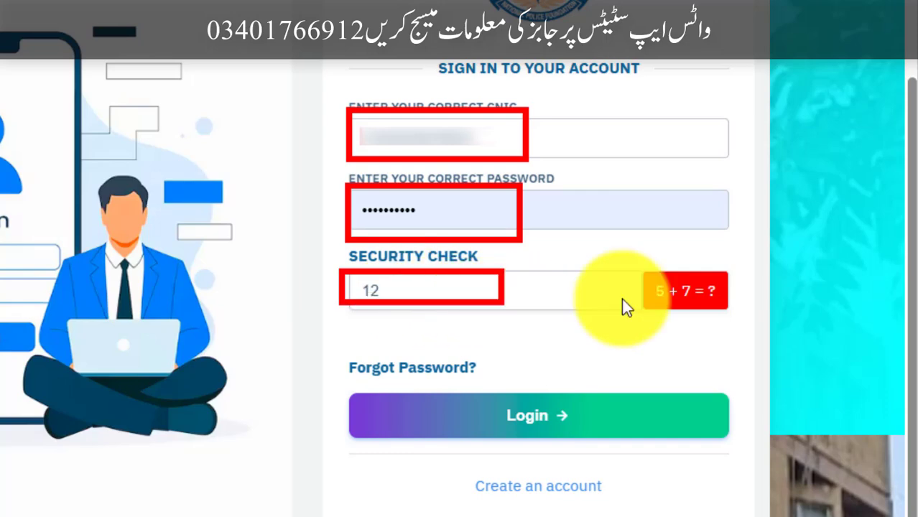
pyautogui.moveTo(639, 263)
pyautogui.mouseDown()
pyautogui.moveTo(701, 324)
pyautogui.moveTo(730, 314)
pyautogui.mouseUp()
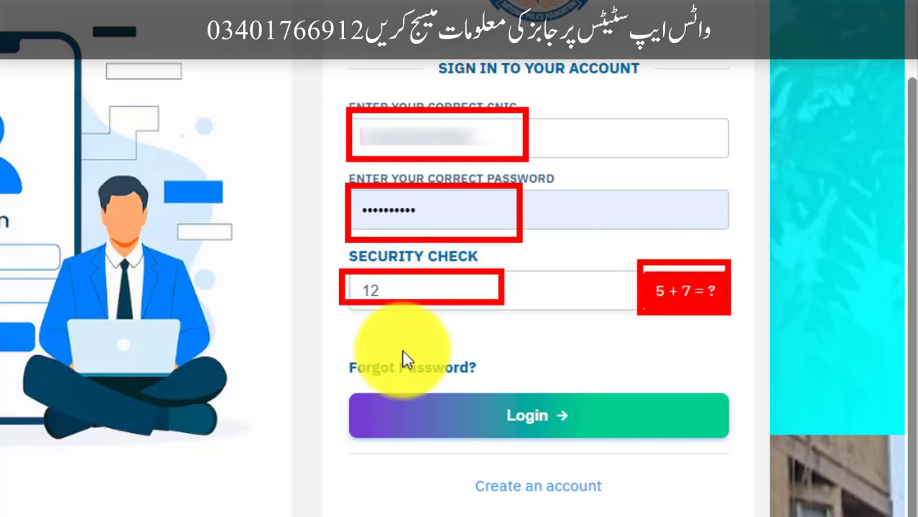
pyautogui.moveTo(487, 386); pyautogui.dragTo(571, 456)
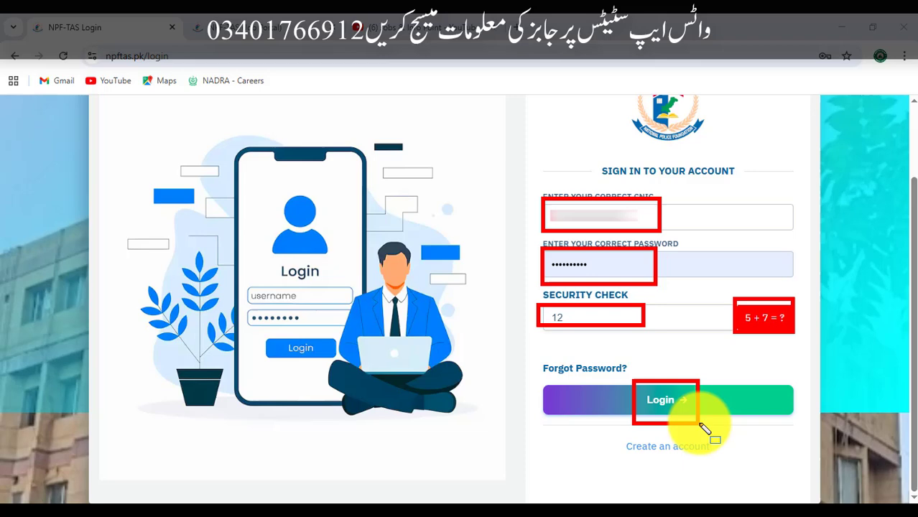
pyautogui.click(647, 423)
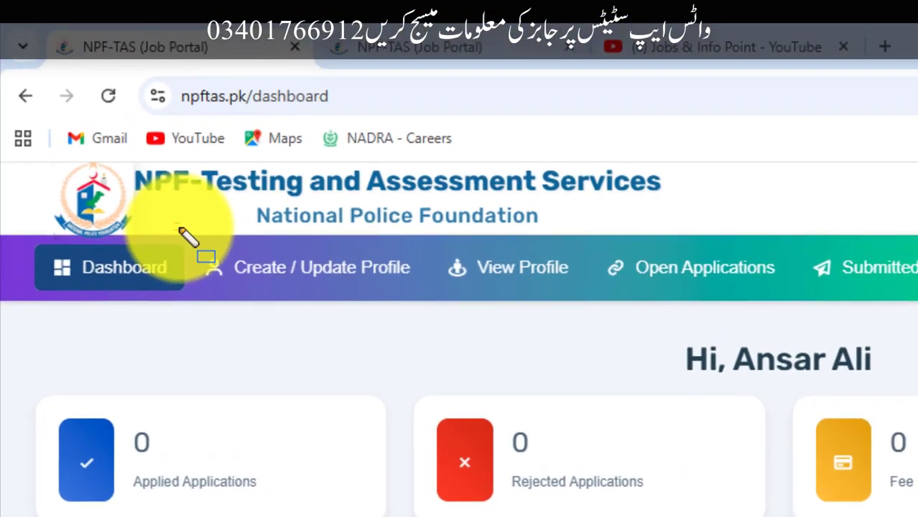
# Step: Open the Create / Update Profile form and examine its upload fields for the profile photo and CNIC front photo
pyautogui.moveTo(181, 231)
pyautogui.mouseDown()
pyautogui.moveTo(289, 287)
pyautogui.moveTo(441, 301)
pyautogui.mouseUp()
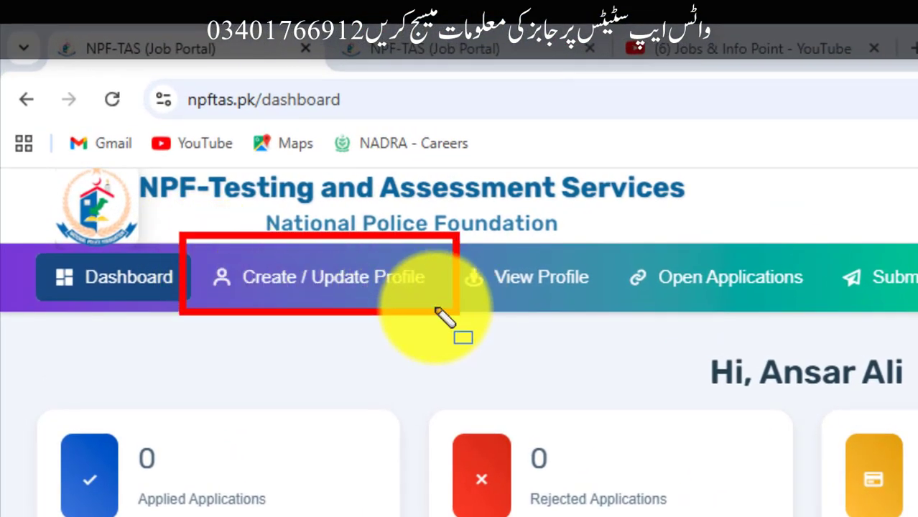
pyautogui.click(321, 267)
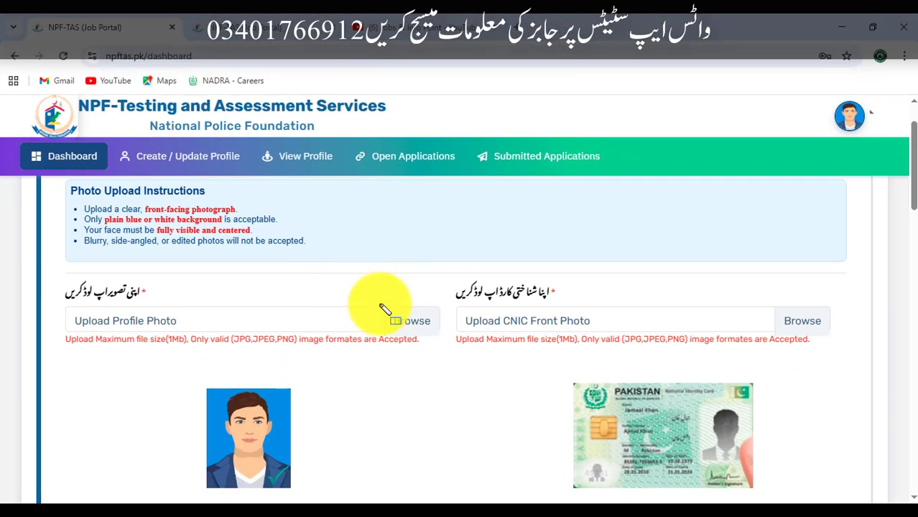
pyautogui.moveTo(379, 303); pyautogui.dragTo(454, 337)
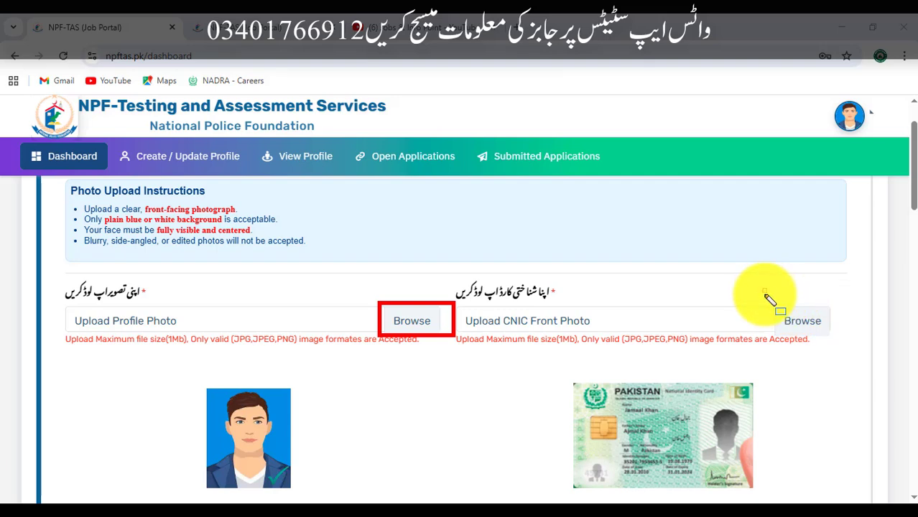
pyautogui.moveTo(764, 291); pyautogui.dragTo(837, 336)
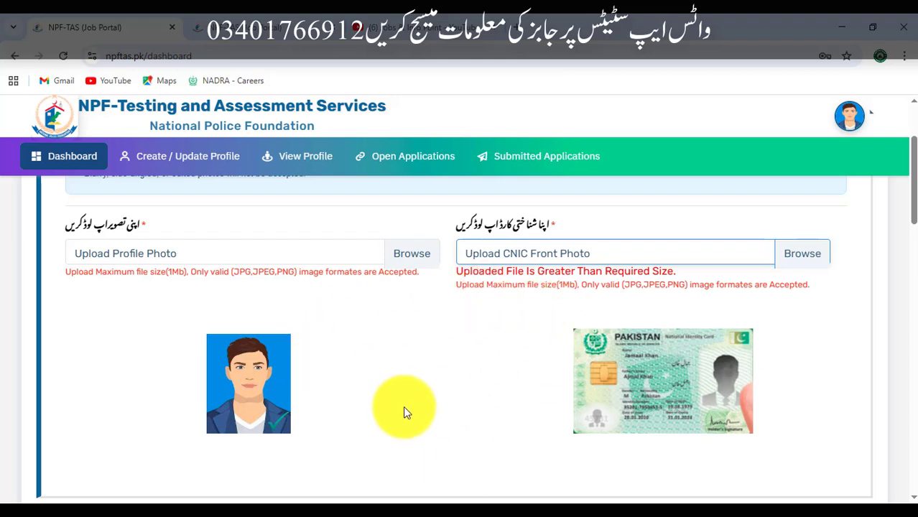
# Step: Examine the Personal Information section, including gender, domicile province and district, blood group, religion, marital status, occupation and its save option
pyautogui.scroll(-5, 403, 406)
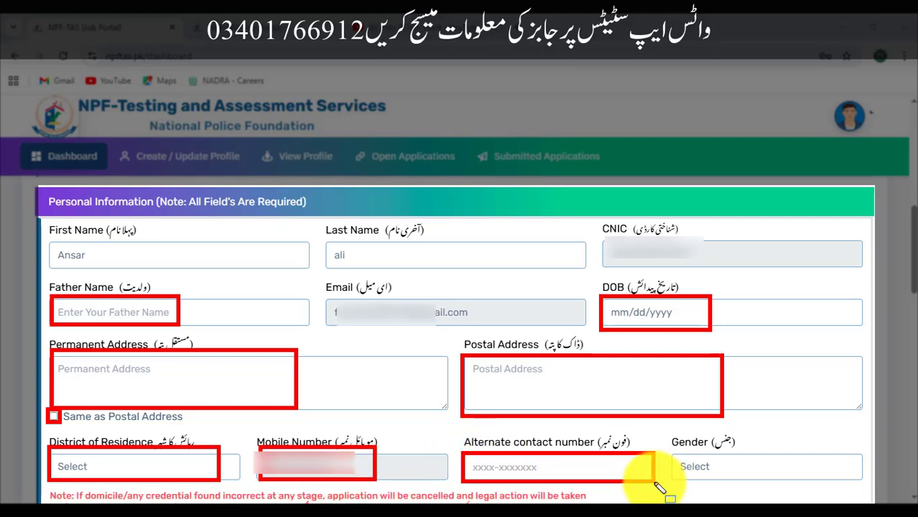
pyautogui.moveTo(675, 450)
pyautogui.mouseDown()
pyautogui.moveTo(750, 469)
pyautogui.moveTo(828, 463)
pyautogui.moveTo(857, 481)
pyautogui.mouseUp()
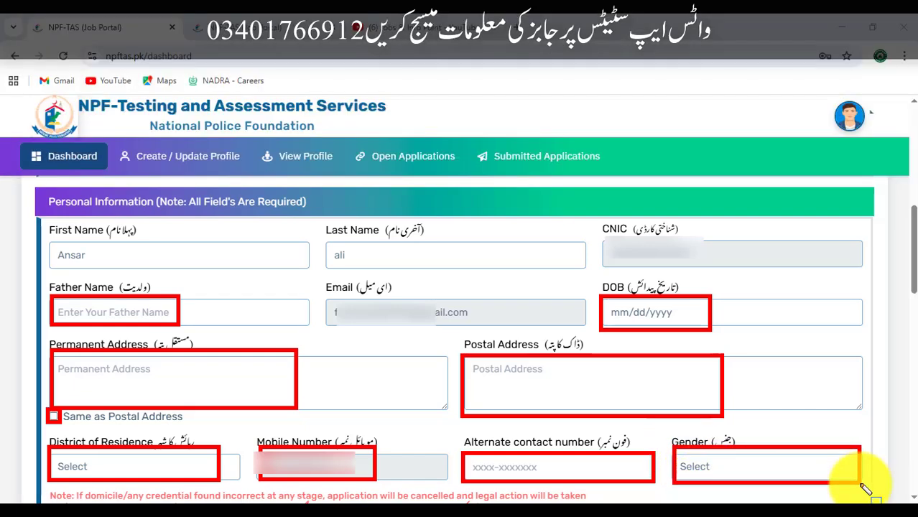
pyautogui.scroll(-4, 826, 460)
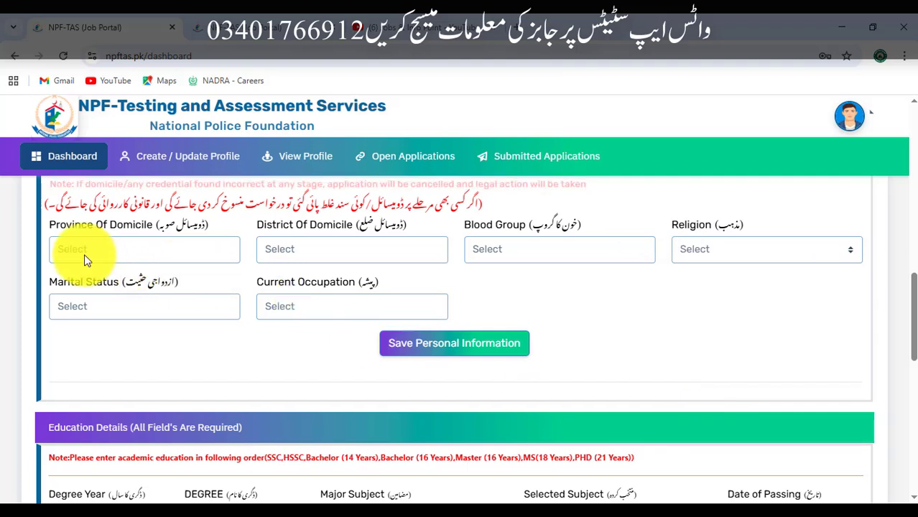
pyautogui.moveTo(48, 231)
pyautogui.mouseDown()
pyautogui.moveTo(66, 251)
pyautogui.moveTo(243, 264)
pyautogui.mouseUp()
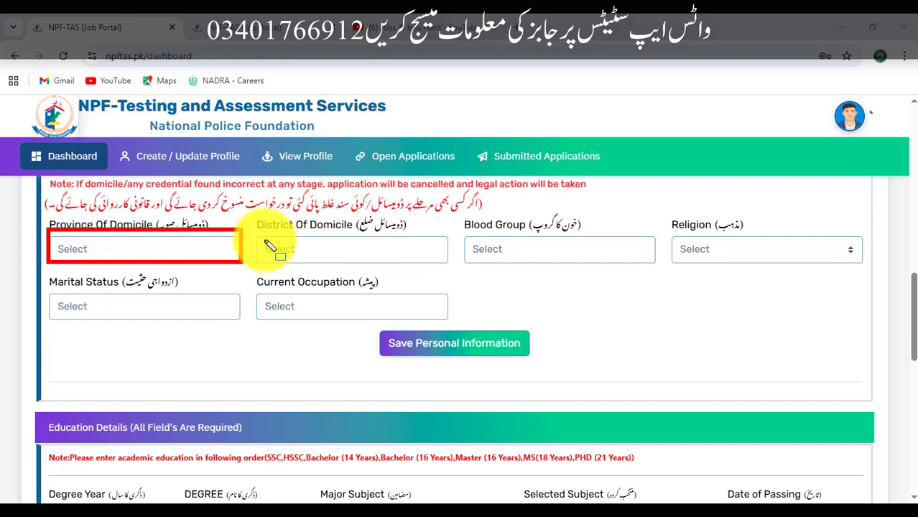
pyautogui.moveTo(261, 235)
pyautogui.mouseDown()
pyautogui.moveTo(385, 266)
pyautogui.moveTo(441, 266)
pyautogui.mouseUp()
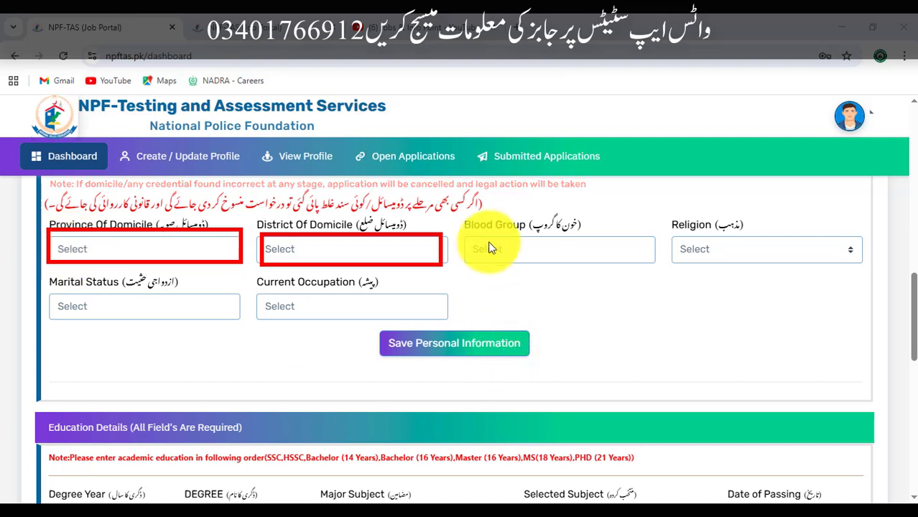
pyautogui.moveTo(464, 232)
pyautogui.mouseDown()
pyautogui.moveTo(584, 273)
pyautogui.moveTo(625, 267)
pyautogui.mouseUp()
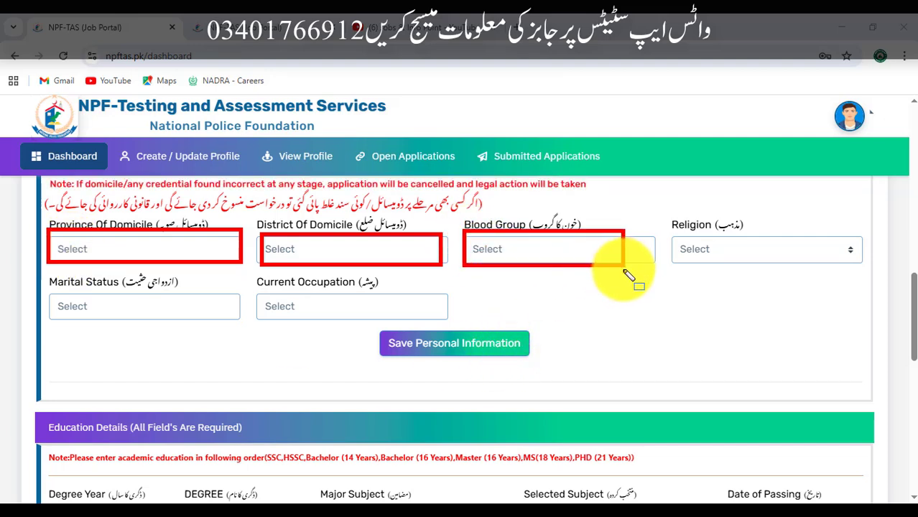
pyautogui.moveTo(675, 231)
pyautogui.mouseDown()
pyautogui.moveTo(800, 271)
pyautogui.moveTo(869, 266)
pyautogui.mouseUp()
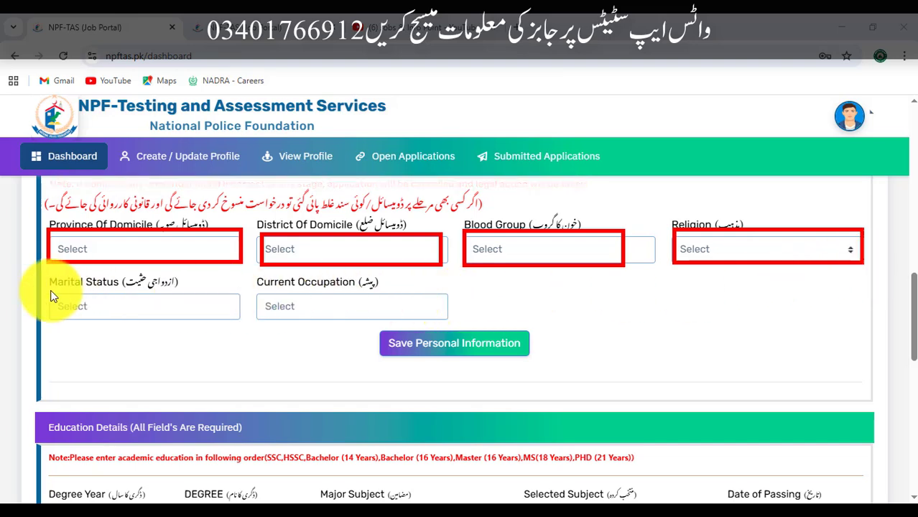
pyautogui.moveTo(47, 297)
pyautogui.mouseDown()
pyautogui.moveTo(129, 317)
pyautogui.moveTo(250, 320)
pyautogui.mouseUp()
pyautogui.moveTo(263, 284)
pyautogui.mouseDown()
pyautogui.moveTo(281, 312)
pyautogui.moveTo(458, 321)
pyautogui.mouseUp()
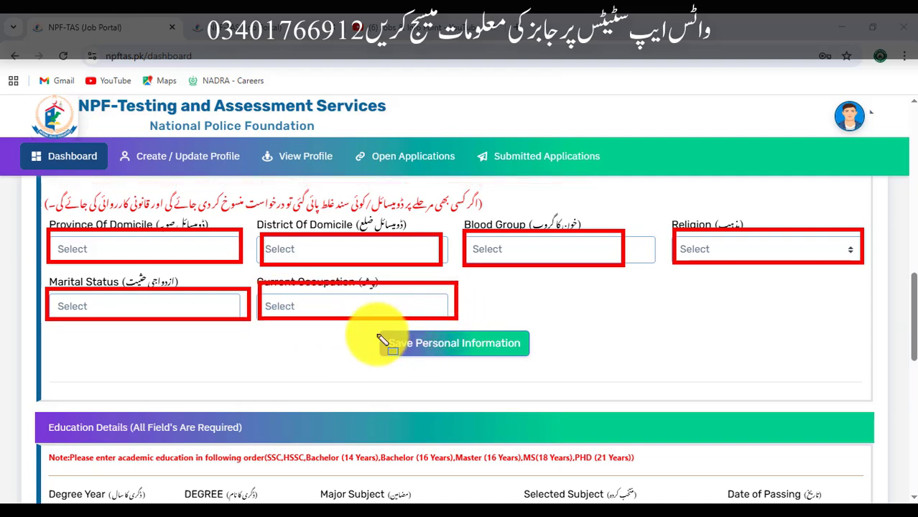
pyautogui.moveTo(361, 323); pyautogui.dragTo(569, 368)
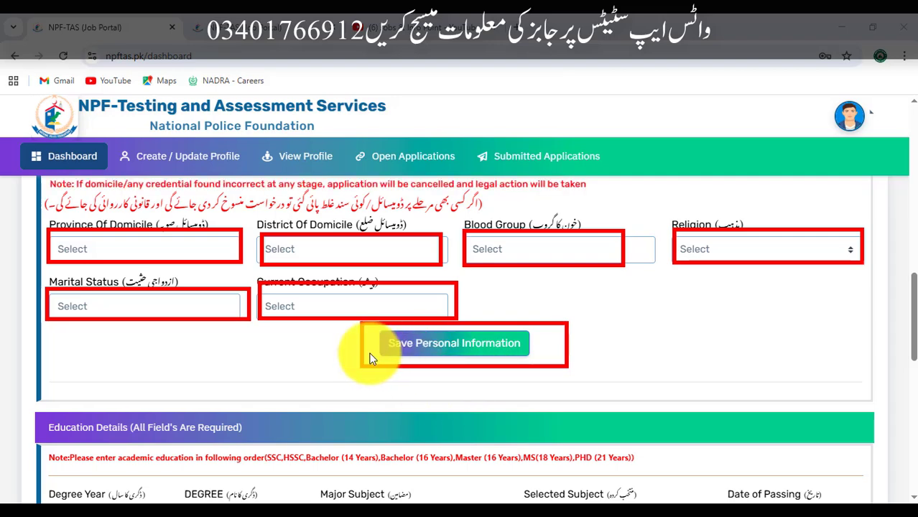
# Step: Examine the Education Details note and the degree, subject, date of passing, marks type, percentage and board fields
pyautogui.scroll(-3, 378, 347)
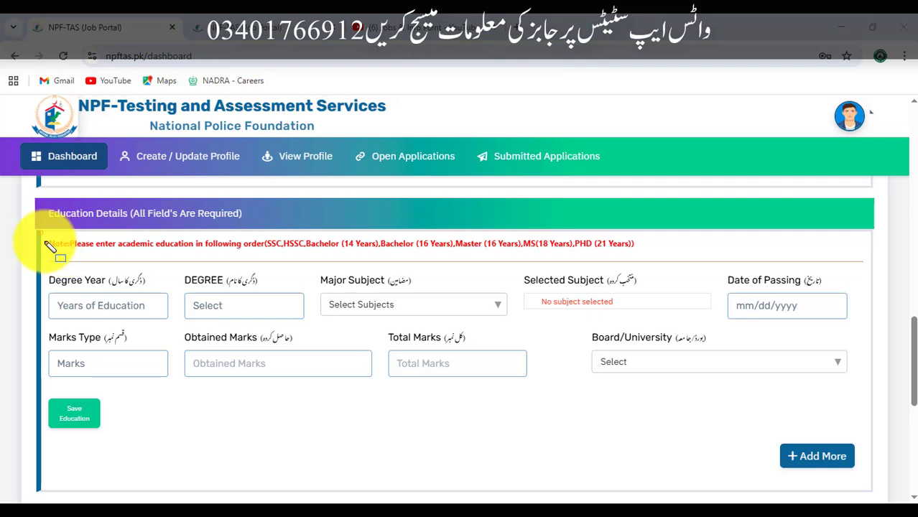
pyautogui.moveTo(45, 243)
pyautogui.mouseDown()
pyautogui.moveTo(607, 277)
pyautogui.moveTo(650, 262)
pyautogui.mouseUp()
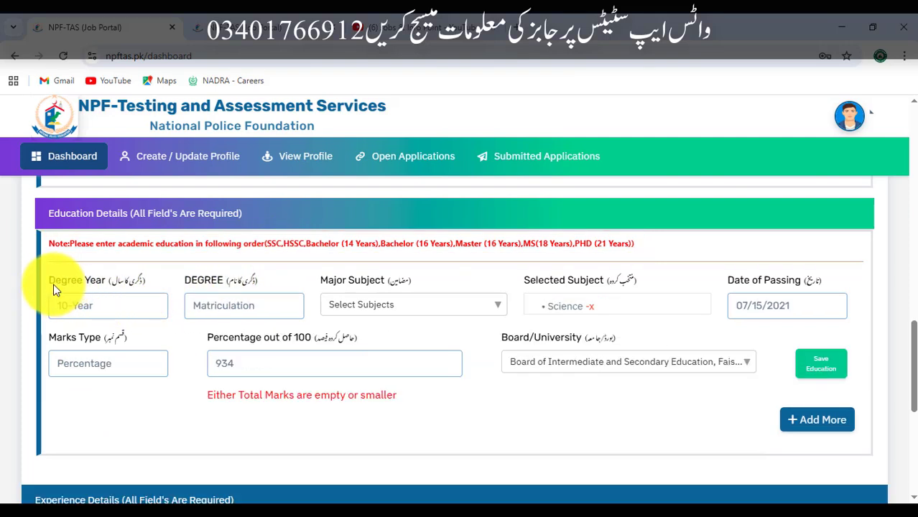
pyautogui.moveTo(62, 302)
pyautogui.mouseDown()
pyautogui.moveTo(133, 332)
pyautogui.moveTo(164, 329)
pyautogui.mouseUp()
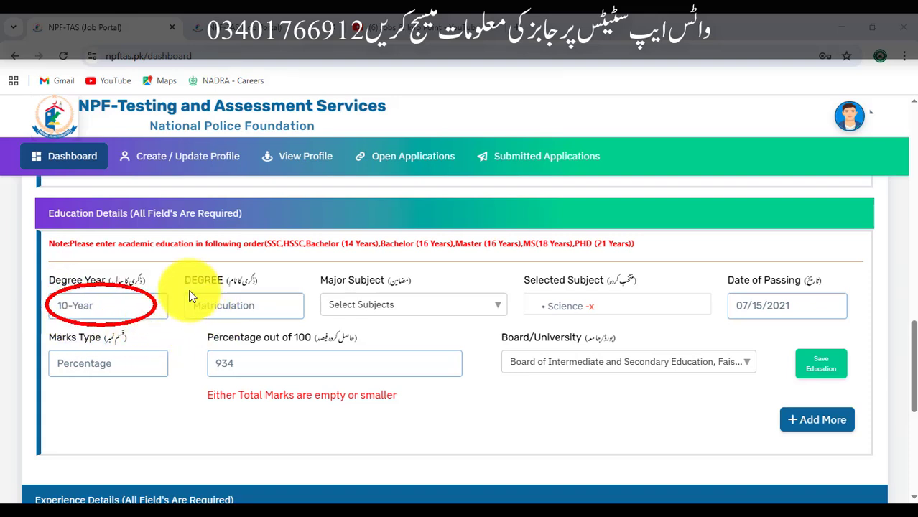
pyautogui.moveTo(186, 293); pyautogui.dragTo(274, 322)
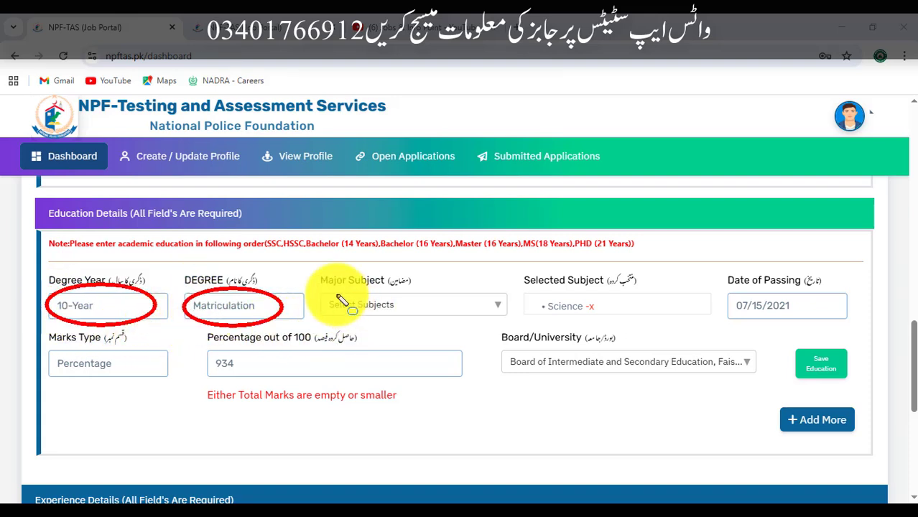
pyautogui.moveTo(338, 301)
pyautogui.mouseDown()
pyautogui.moveTo(462, 317)
pyautogui.moveTo(361, 323)
pyautogui.mouseUp()
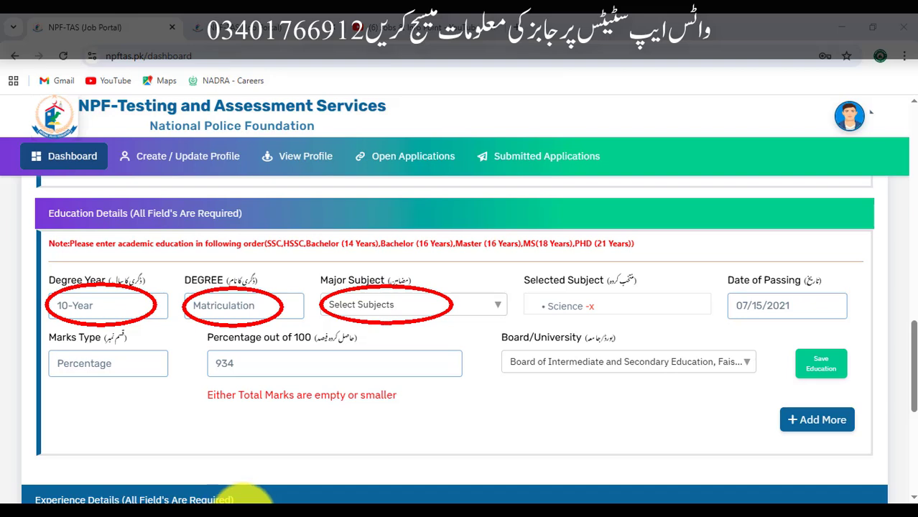
pyautogui.moveTo(519, 289); pyautogui.dragTo(630, 318)
pyautogui.moveTo(722, 289); pyautogui.dragTo(847, 321)
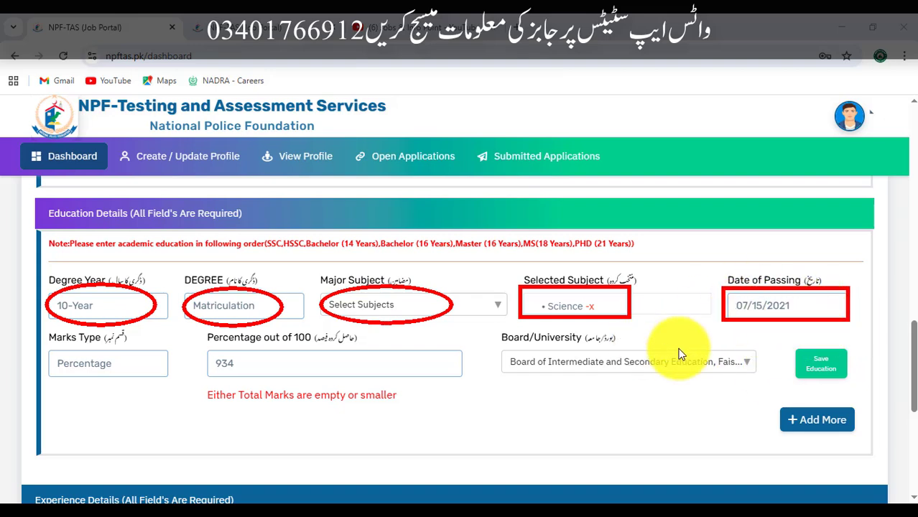
pyautogui.moveTo(53, 352)
pyautogui.mouseDown()
pyautogui.moveTo(133, 388)
pyautogui.moveTo(173, 379)
pyautogui.mouseUp()
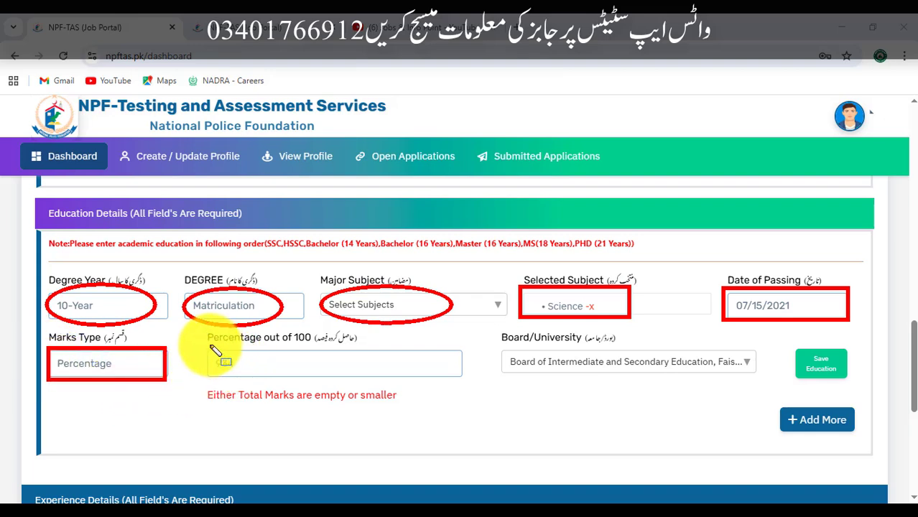
pyautogui.moveTo(208, 345)
pyautogui.mouseDown()
pyautogui.moveTo(353, 378)
pyautogui.moveTo(411, 378)
pyautogui.mouseUp()
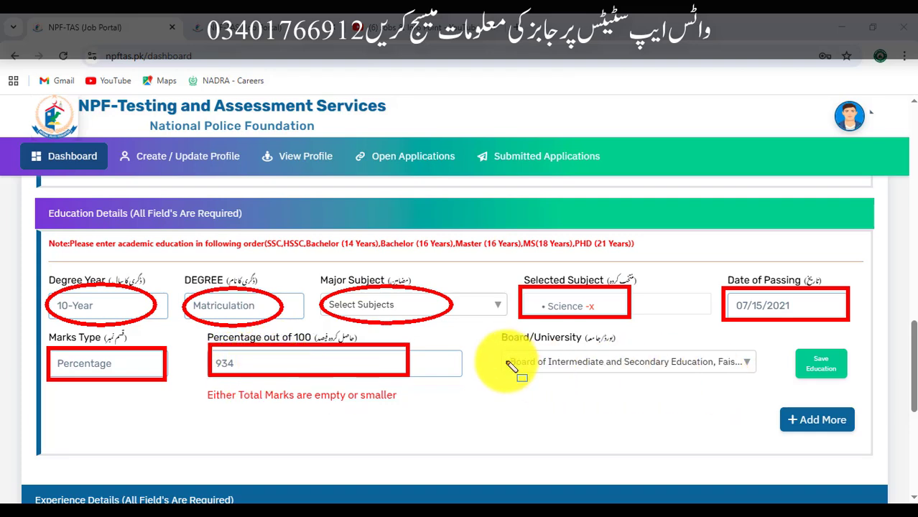
pyautogui.moveTo(506, 343); pyautogui.dragTo(766, 382)
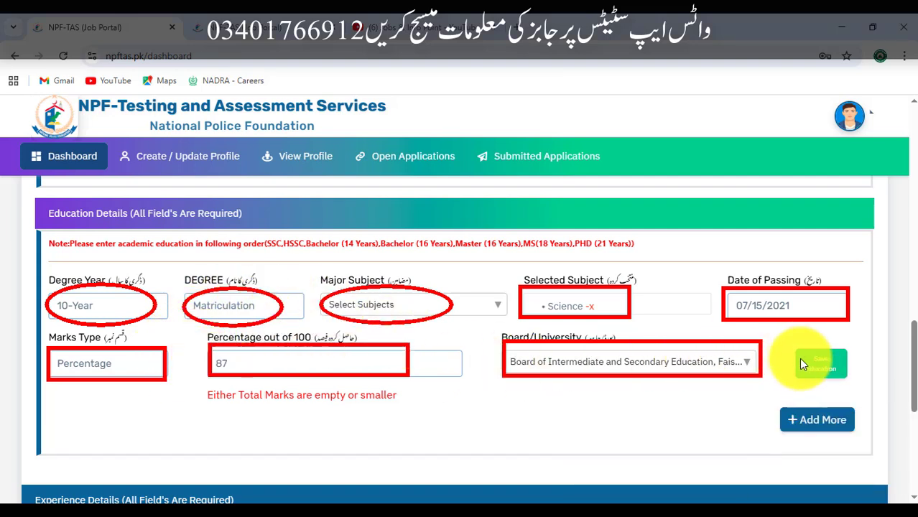
# Step: Save the 10-Year Matriculation education record and locate the option for adding more education entries
pyautogui.moveTo(794, 346); pyautogui.dragTo(852, 384)
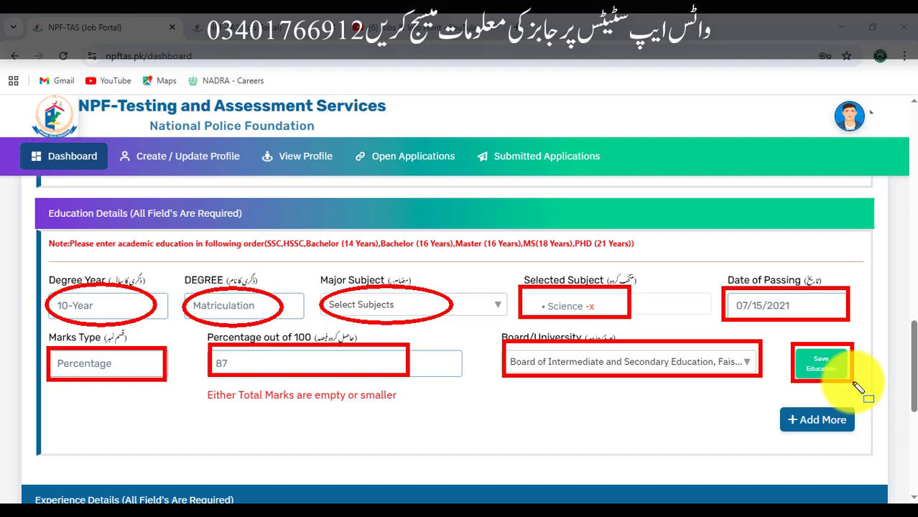
pyautogui.click(826, 366)
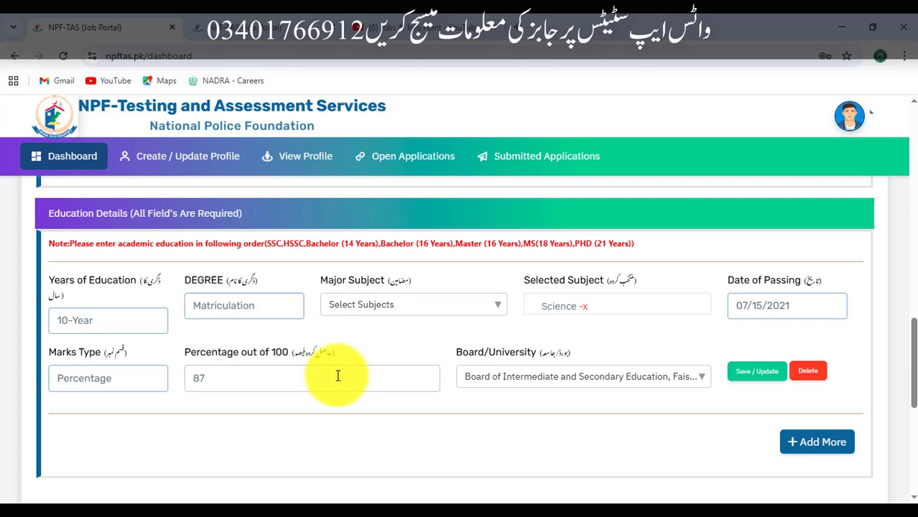
pyautogui.scroll(-1, 338, 376)
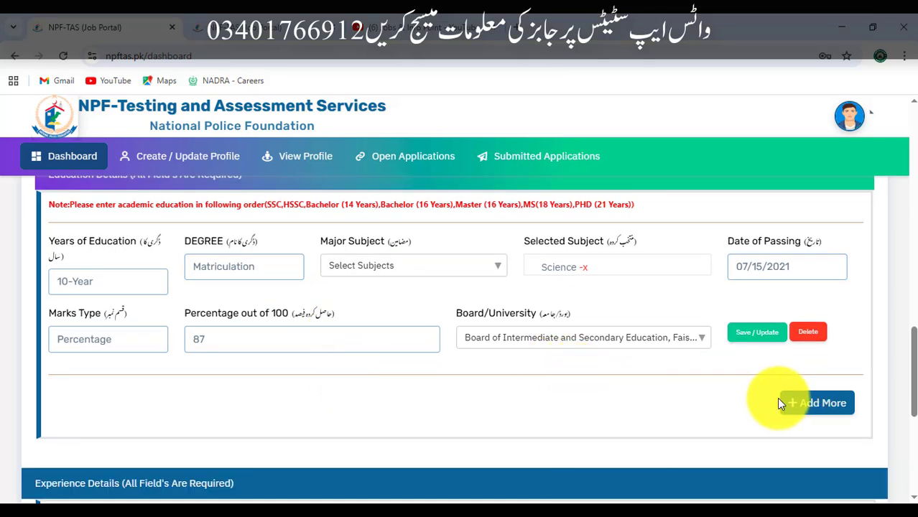
pyautogui.moveTo(770, 379)
pyautogui.mouseDown()
pyautogui.moveTo(816, 415)
pyautogui.moveTo(866, 426)
pyautogui.mouseUp()
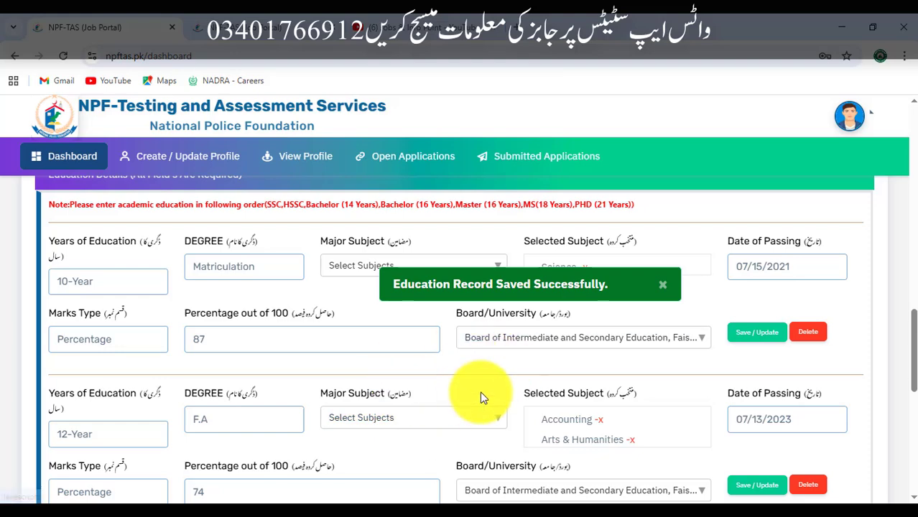
# Step: Examine the Experience Details section, including sector type, organization name, job title, starting date, ending date and its save option
pyautogui.scroll(-2, 399, 386)
pyautogui.scroll(-4, 401, 386)
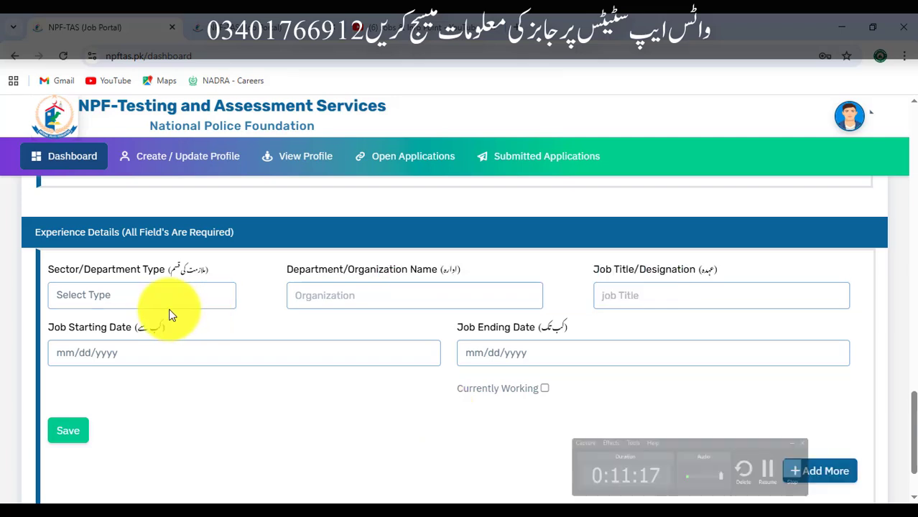
pyautogui.moveTo(47, 276)
pyautogui.mouseDown()
pyautogui.moveTo(51, 287)
pyautogui.moveTo(227, 305)
pyautogui.mouseUp()
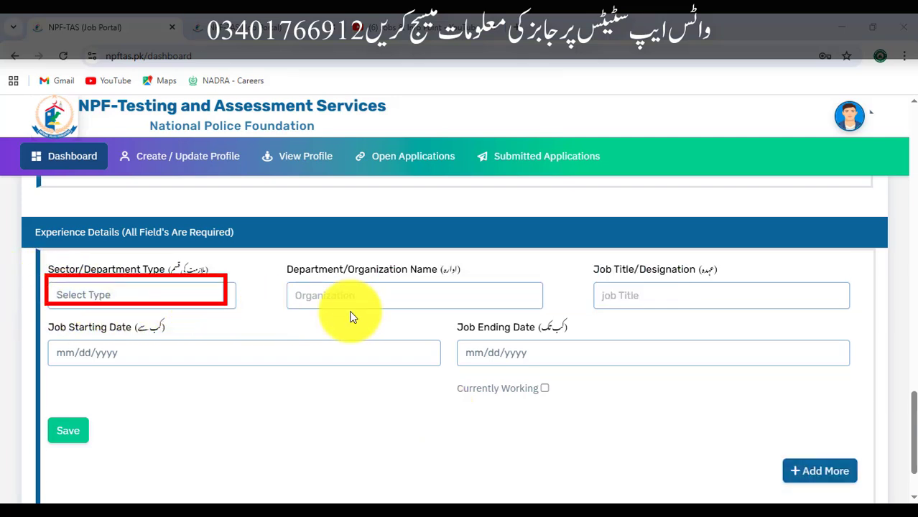
pyautogui.moveTo(288, 280)
pyautogui.mouseDown()
pyautogui.moveTo(394, 306)
pyautogui.moveTo(550, 310)
pyautogui.mouseUp()
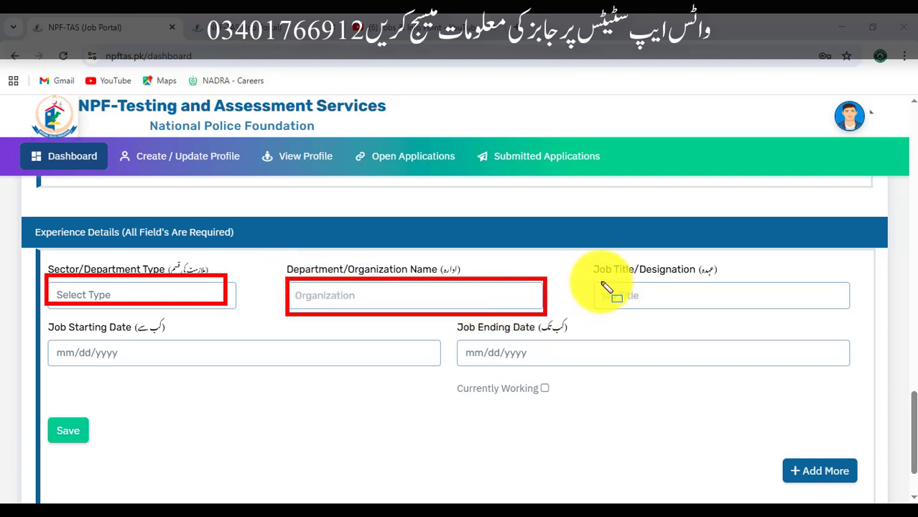
pyautogui.moveTo(595, 279)
pyautogui.mouseDown()
pyautogui.moveTo(632, 309)
pyautogui.moveTo(752, 315)
pyautogui.mouseUp()
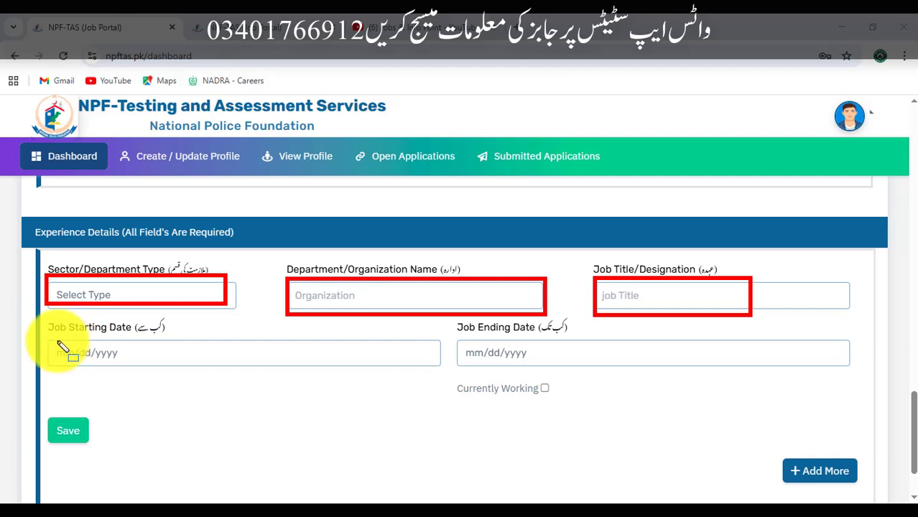
pyautogui.moveTo(48, 340)
pyautogui.mouseDown()
pyautogui.moveTo(79, 365)
pyautogui.moveTo(200, 366)
pyautogui.mouseUp()
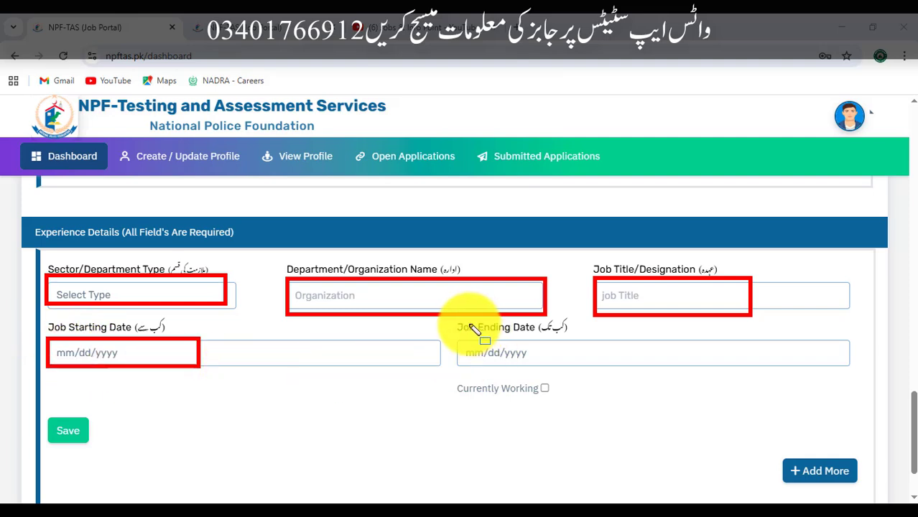
pyautogui.moveTo(459, 334); pyautogui.dragTo(611, 366)
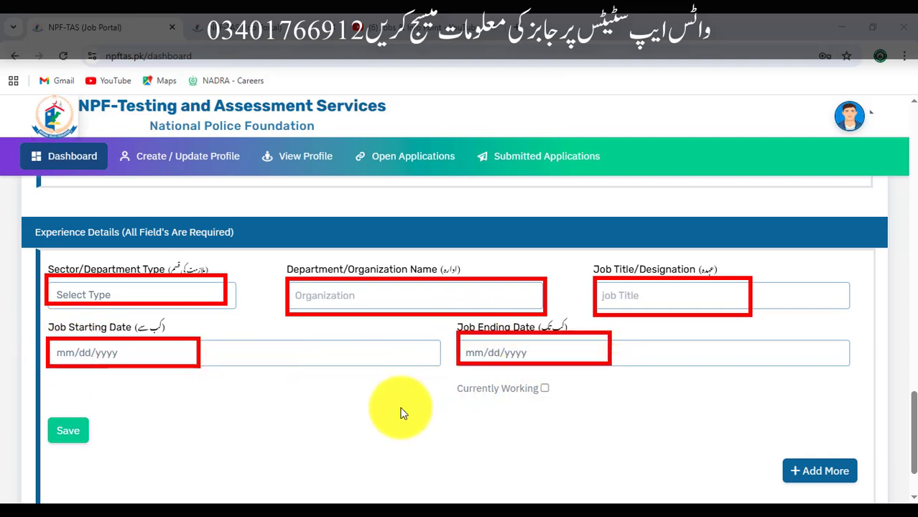
pyautogui.moveTo(31, 411); pyautogui.dragTo(115, 447)
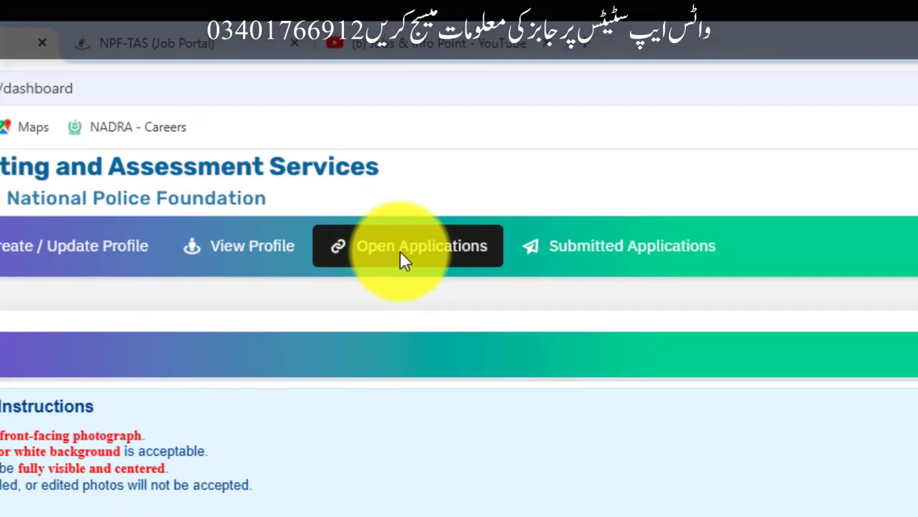
# Step: Open the Federal Investigation Agency (FIA) career opportunities among the open applications and find the Upper Division Clerk (UDC) (BS-13) post
pyautogui.click(401, 190)
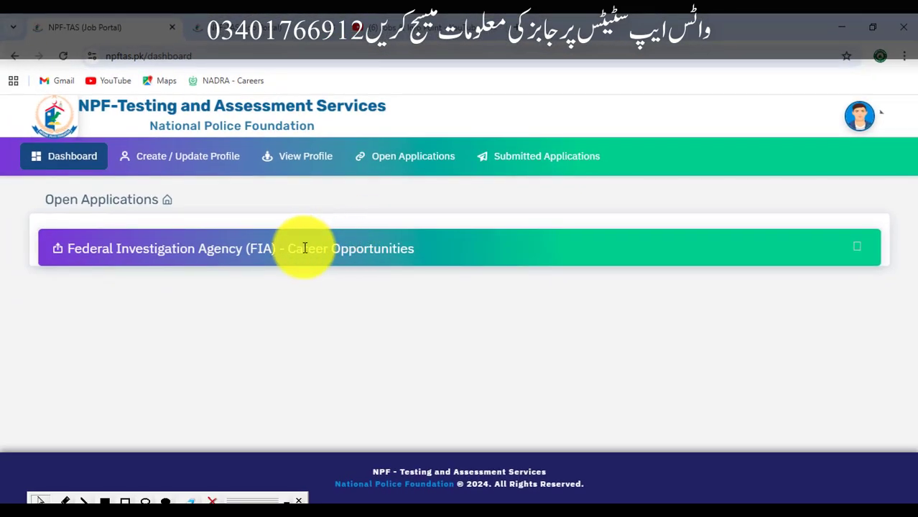
pyautogui.click(349, 245)
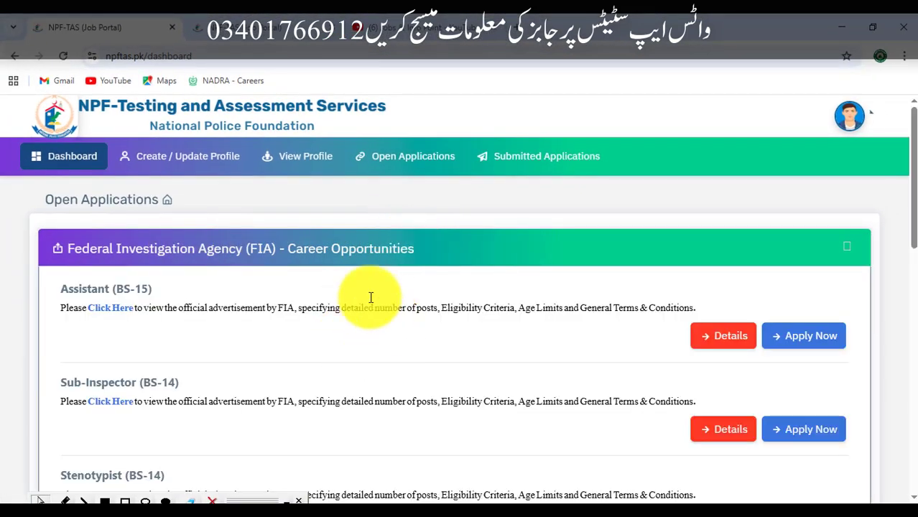
pyautogui.scroll(-1, 421, 291)
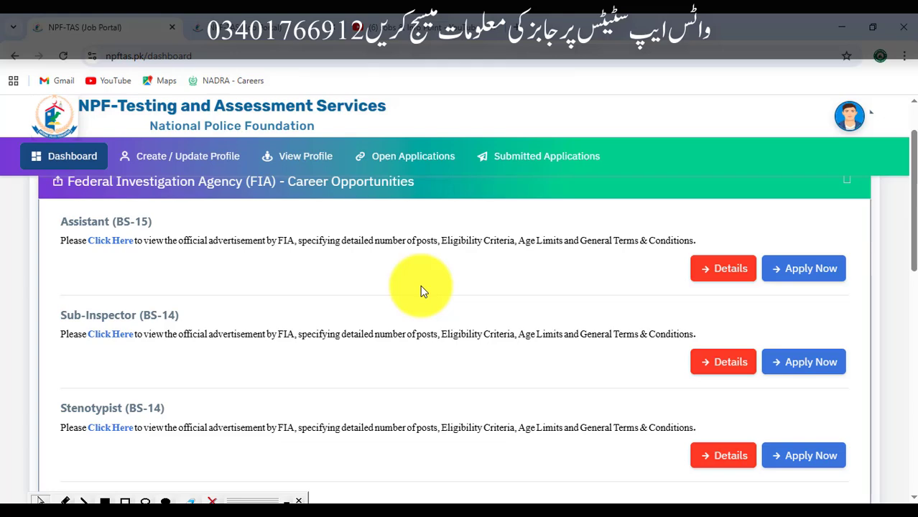
pyautogui.scroll(-1, 422, 290)
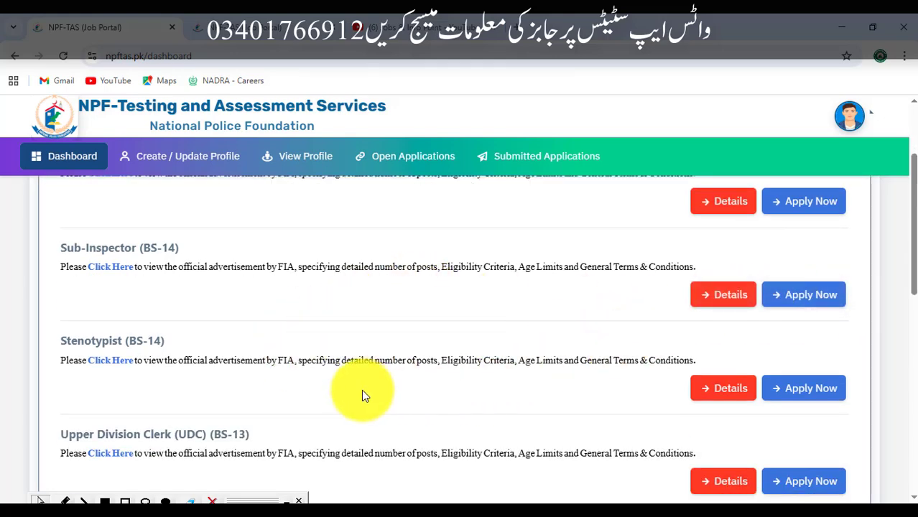
pyautogui.scroll(-1, 395, 360)
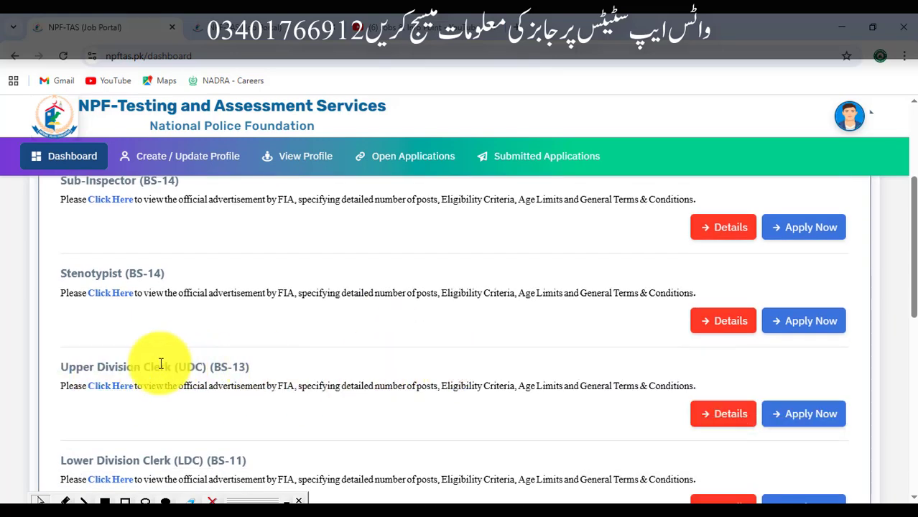
# Step: Try to apply for Upper Division Clerk (UDC) (BS-13) with age relaxation NOT APPLICABLE and the undertaking accepted, and close the application form
pyautogui.click(806, 419)
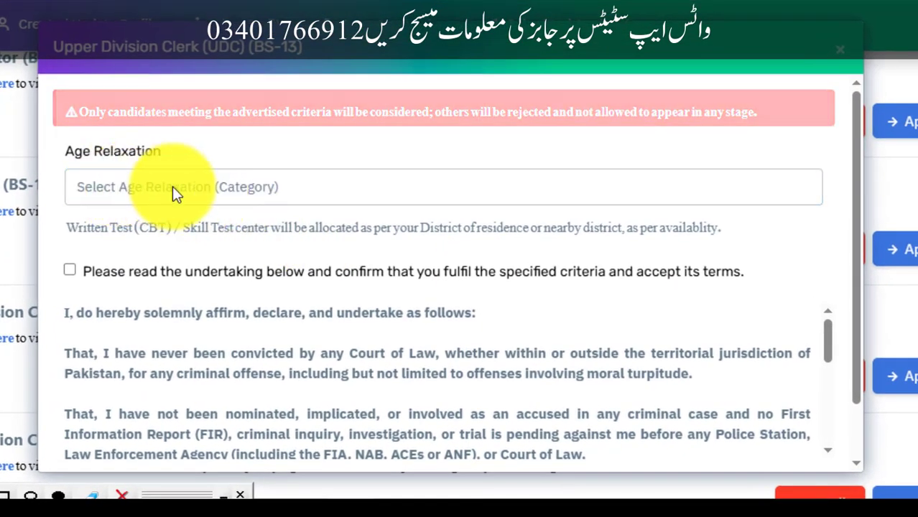
pyautogui.click(342, 193)
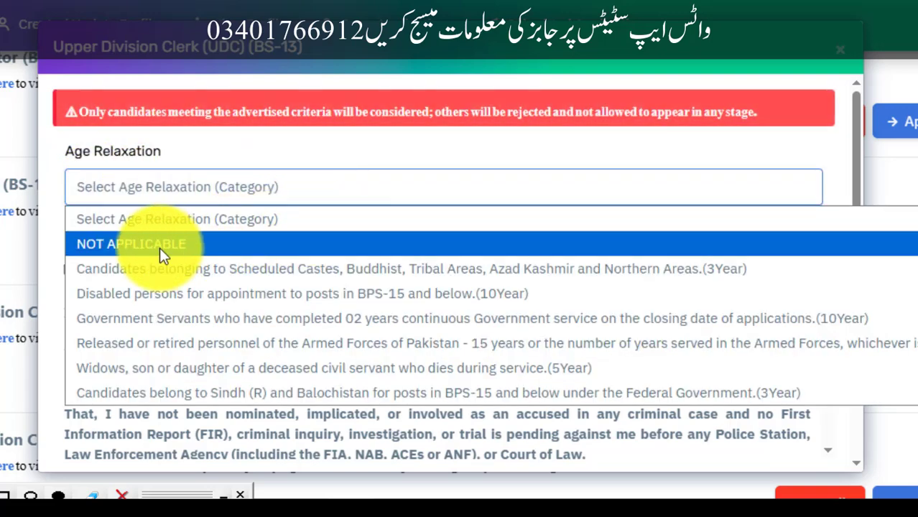
pyautogui.click(169, 244)
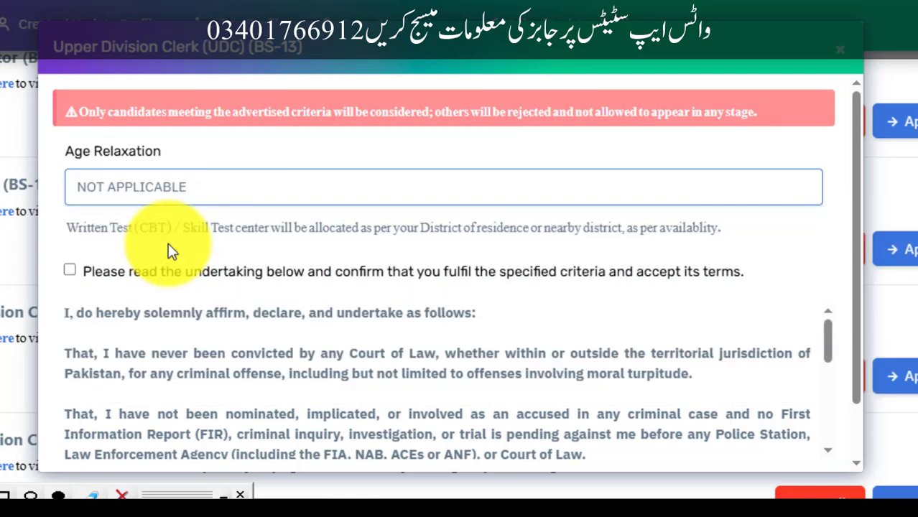
pyautogui.click(71, 272)
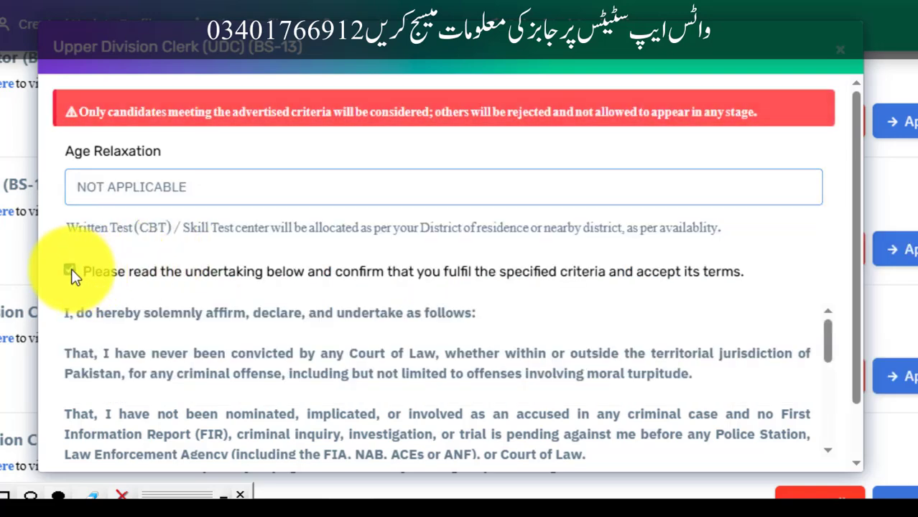
pyautogui.click(799, 430)
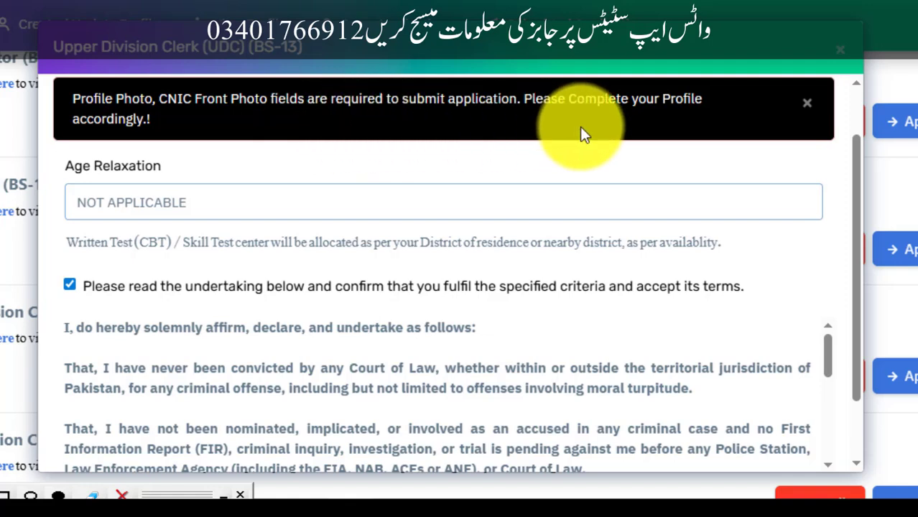
pyautogui.click(274, 209)
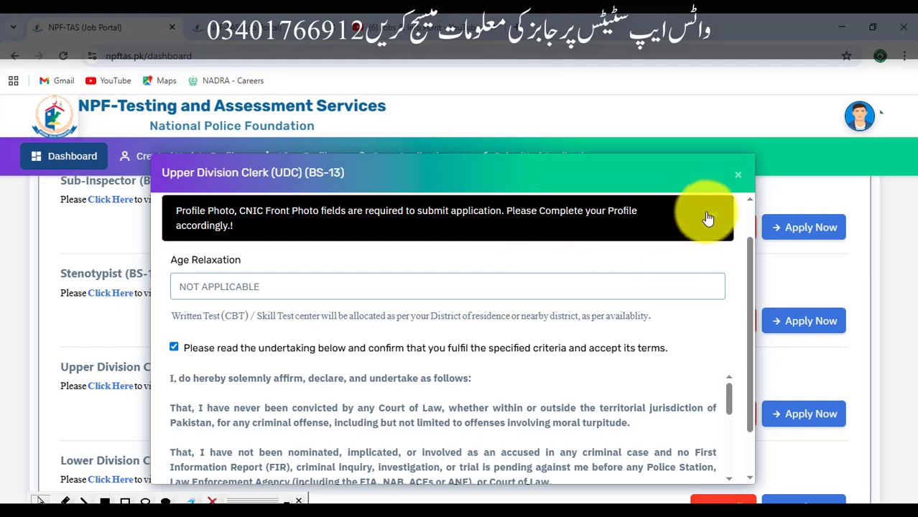
pyautogui.click(737, 175)
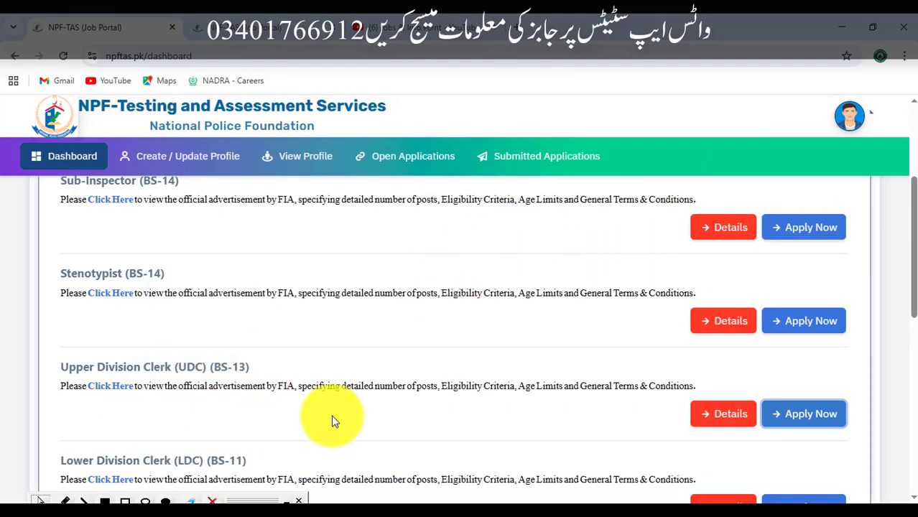
# Step: Switch to the image viewer and enlarge the Test Syllabus image to examine each post's subjects, weightage and difficulty level
pyautogui.scroll(1, 331, 414)
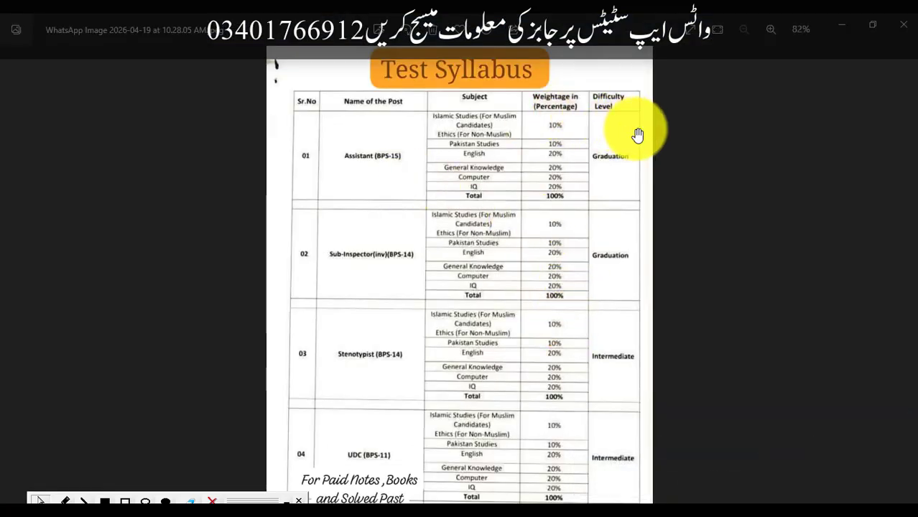
pyautogui.scroll(3, 635, 137)
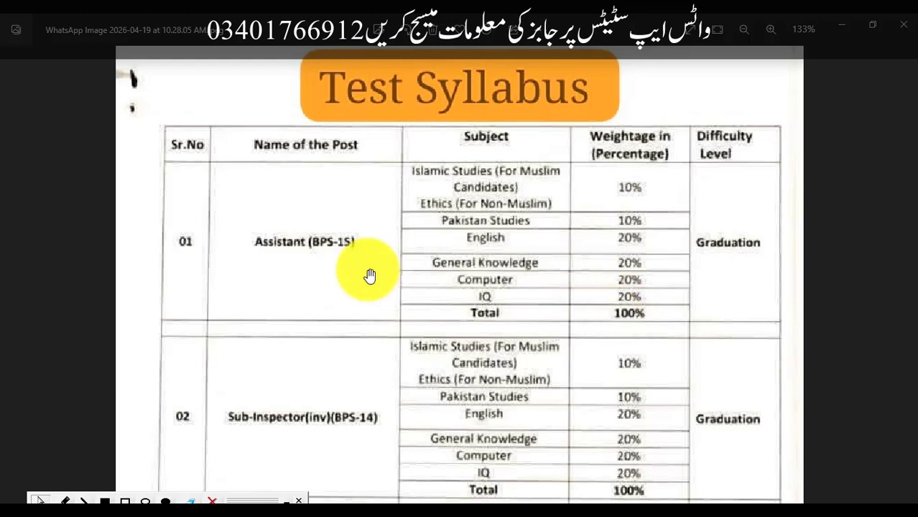